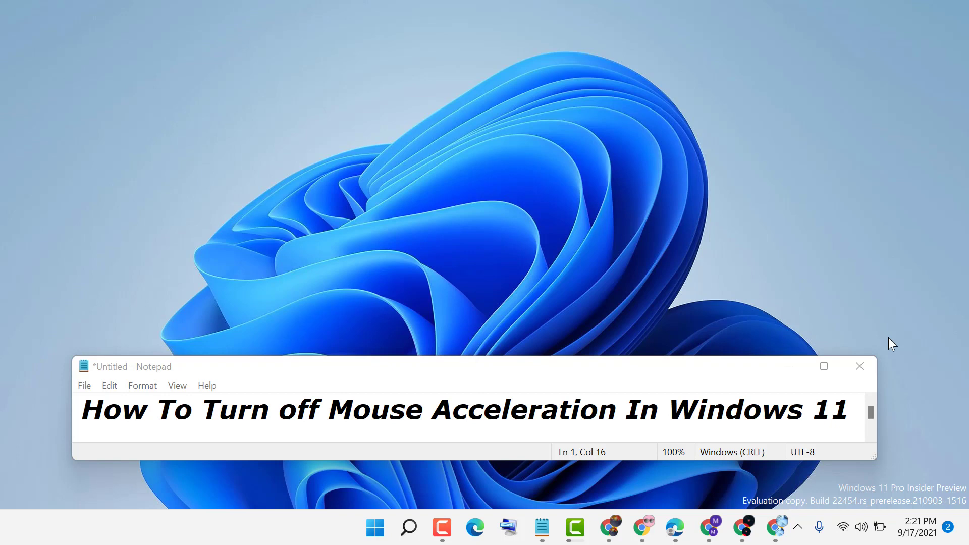
# Minimize the Notepad title note so only the desktop shows.
pyautogui.click(789, 366)
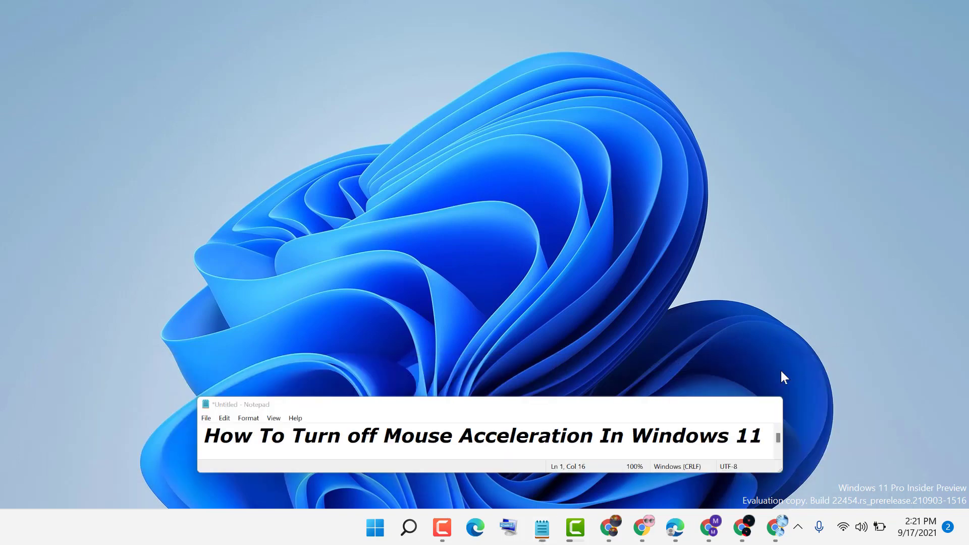
# Search Windows for 'mouse' and open the Mouse settings page.
pyautogui.click(409, 527)
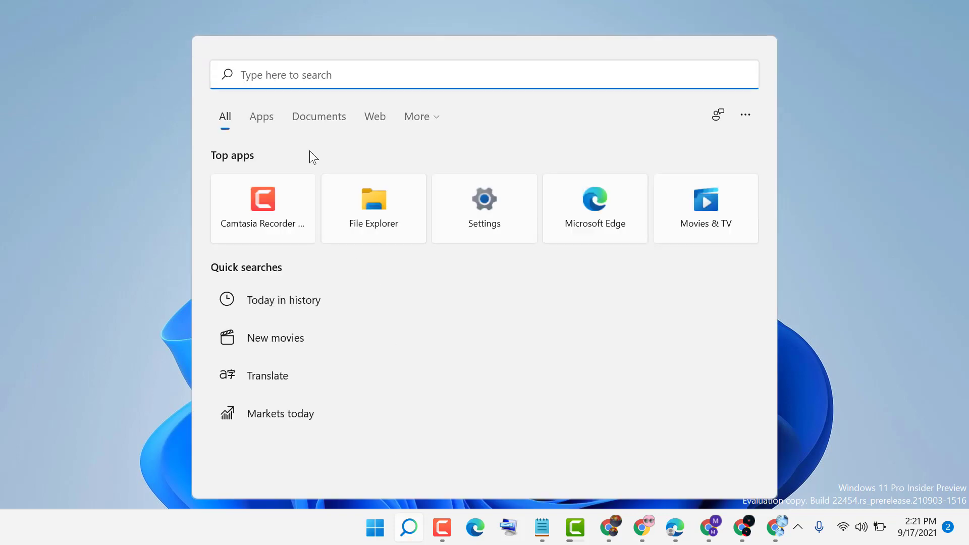
pyautogui.write('m')
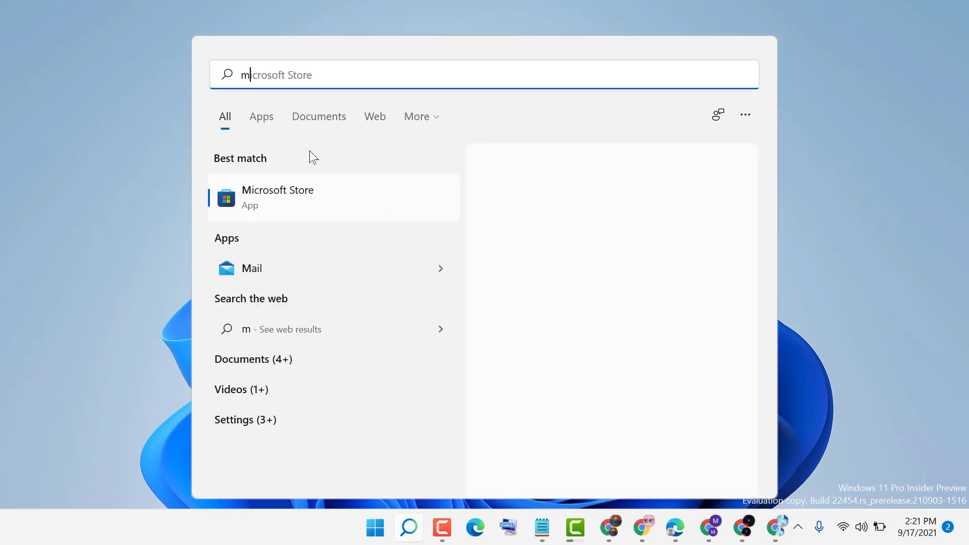
pyautogui.write('ous')
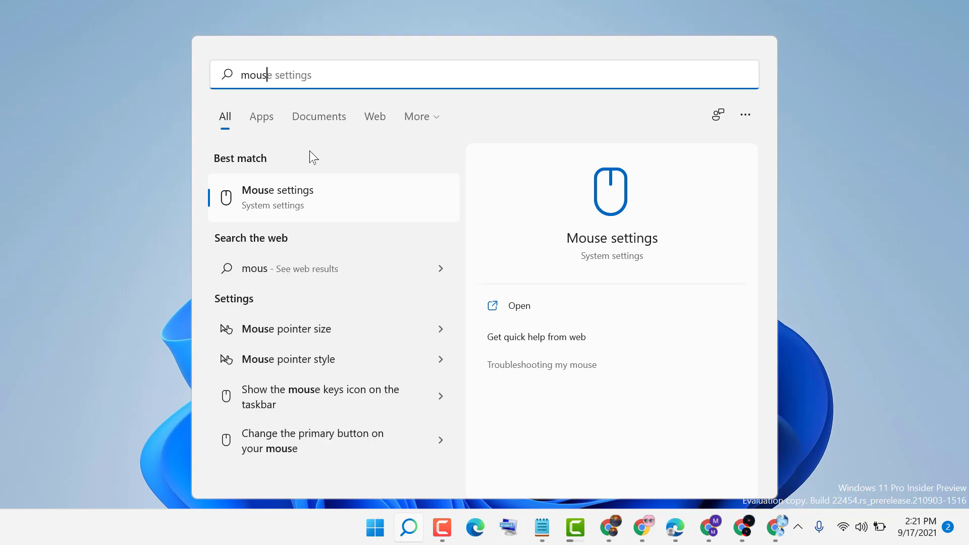
pyautogui.click(267, 194)
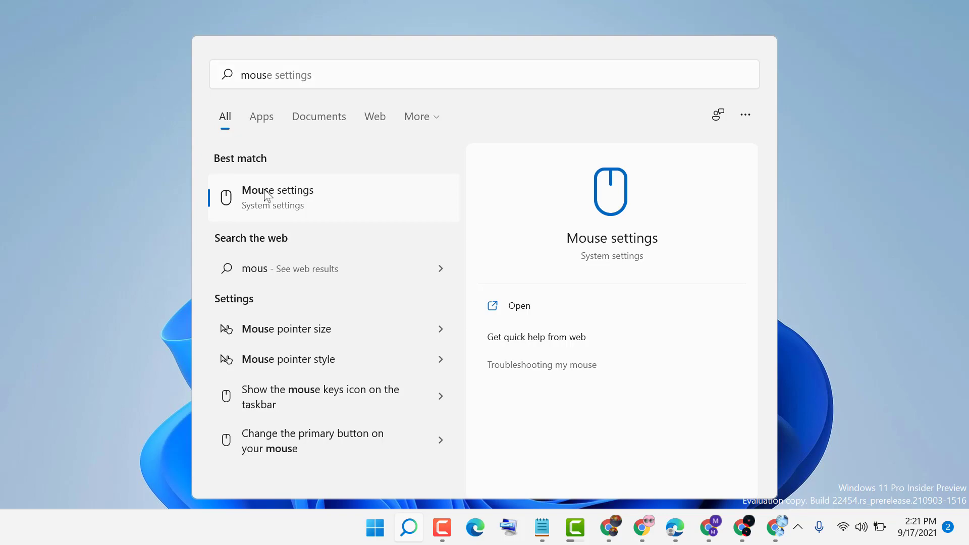
pyautogui.click(267, 194)
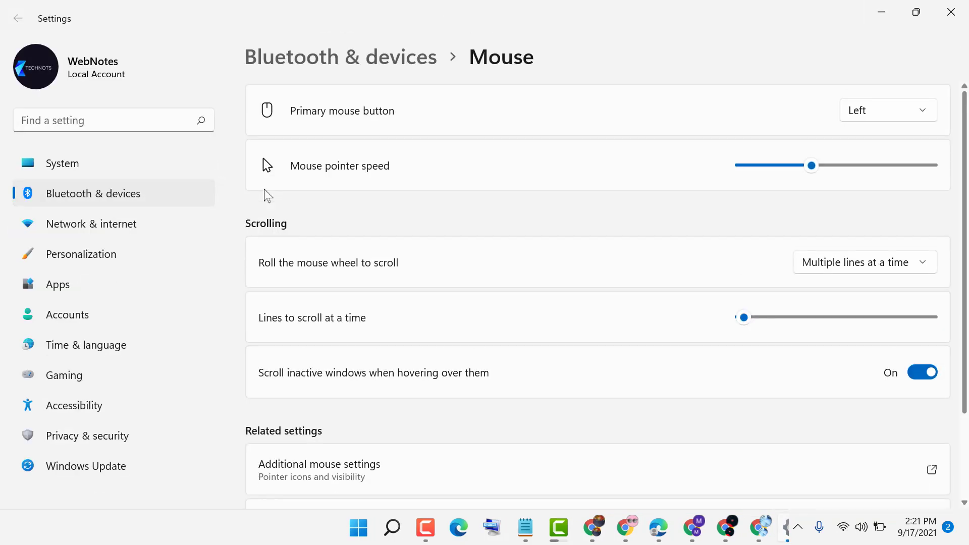
pyautogui.scroll(-1, 368, 253)
pyautogui.scroll(1, 369, 252)
pyautogui.scroll(-3, 368, 253)
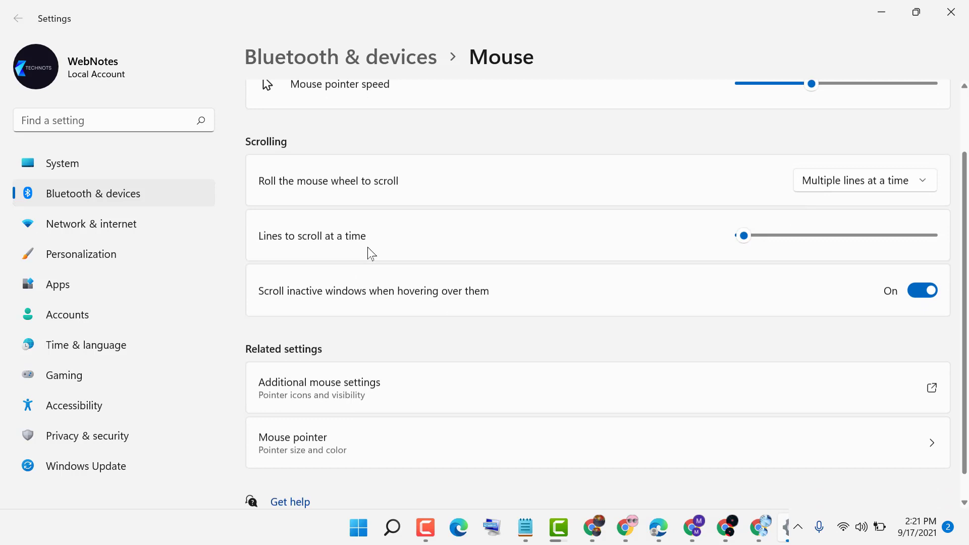
# Open Additional mouse settings and drag the Mouse Properties dialog toward the centre.
pyautogui.click(306, 392)
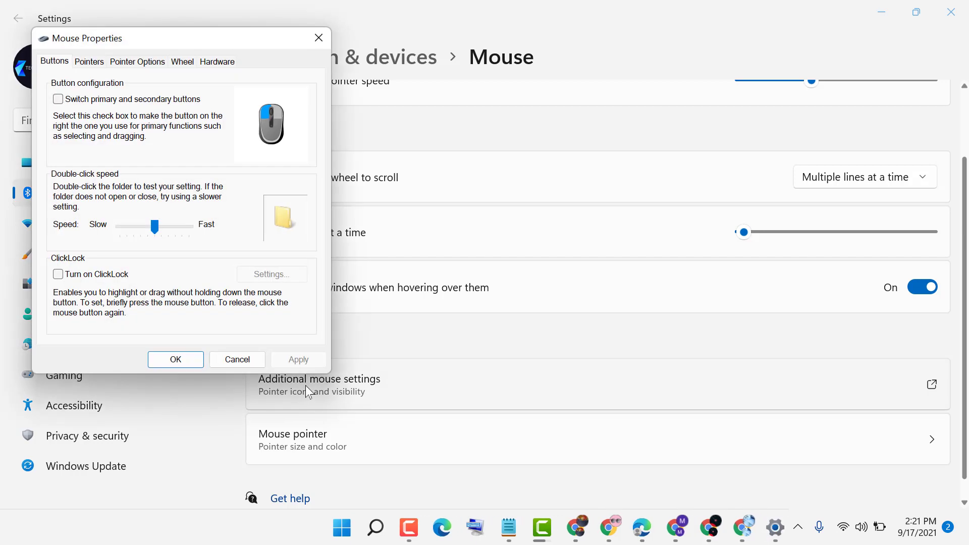
pyautogui.moveTo(173, 37); pyautogui.dragTo(303, 54)
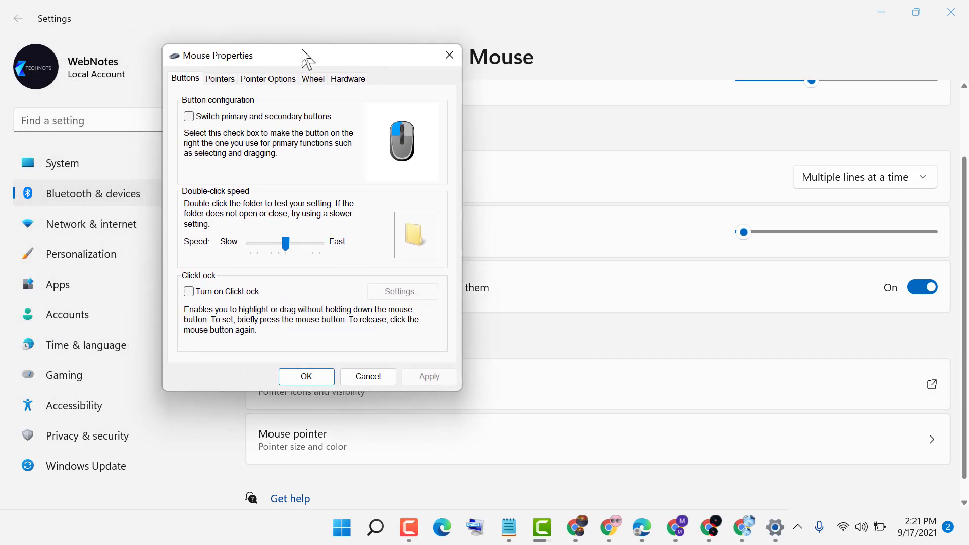
# On Pointer Options, uncheck Enhance pointer precision to turn off mouse acceleration.
pyautogui.click(259, 82)
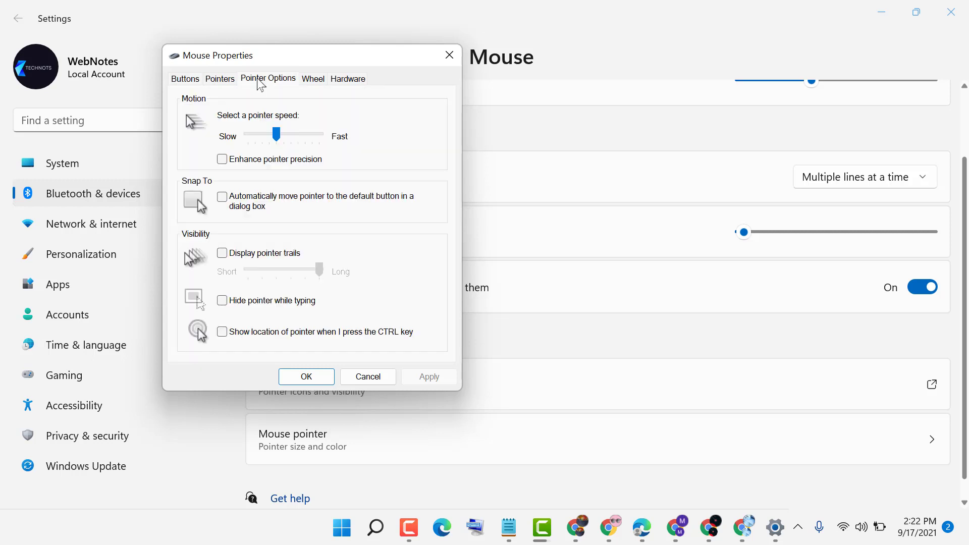
pyautogui.click(230, 165)
pyautogui.click(222, 160)
pyautogui.click(225, 162)
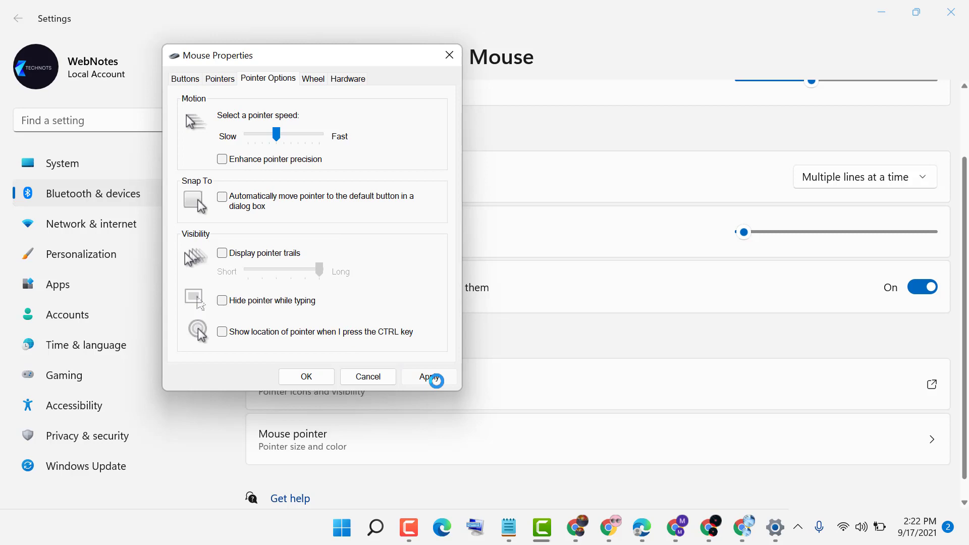
# Apply the change, confirm Mouse Properties with OK and close Settings.
pyautogui.click(438, 385)
pyautogui.click(300, 384)
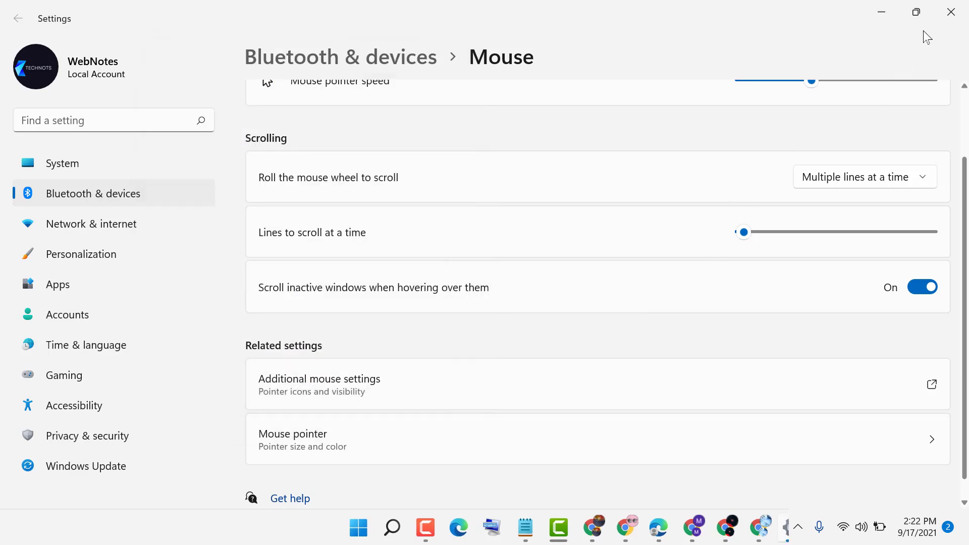
pyautogui.click(952, 12)
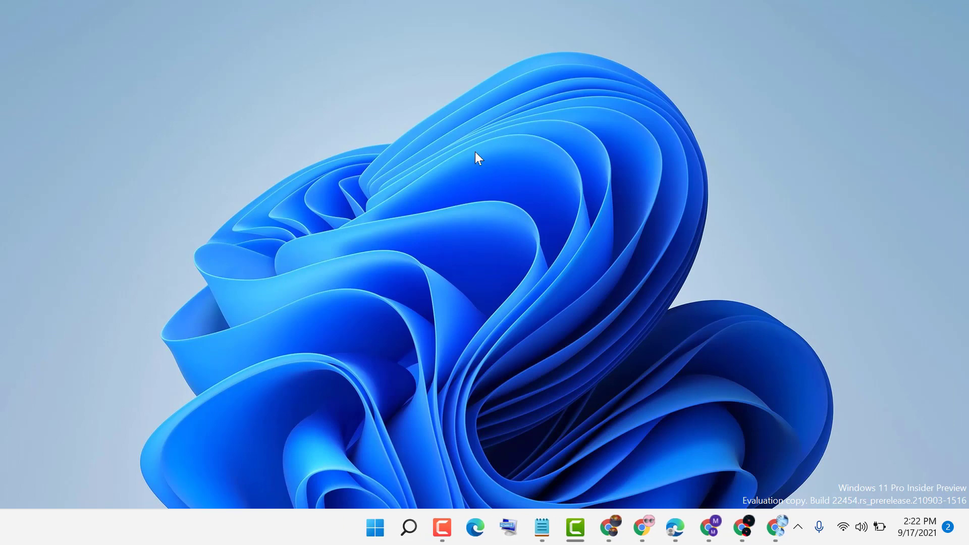
# Minimize Camtasia and restore the Notepad tutorial title note from the taskbar.
pyautogui.press('F10')
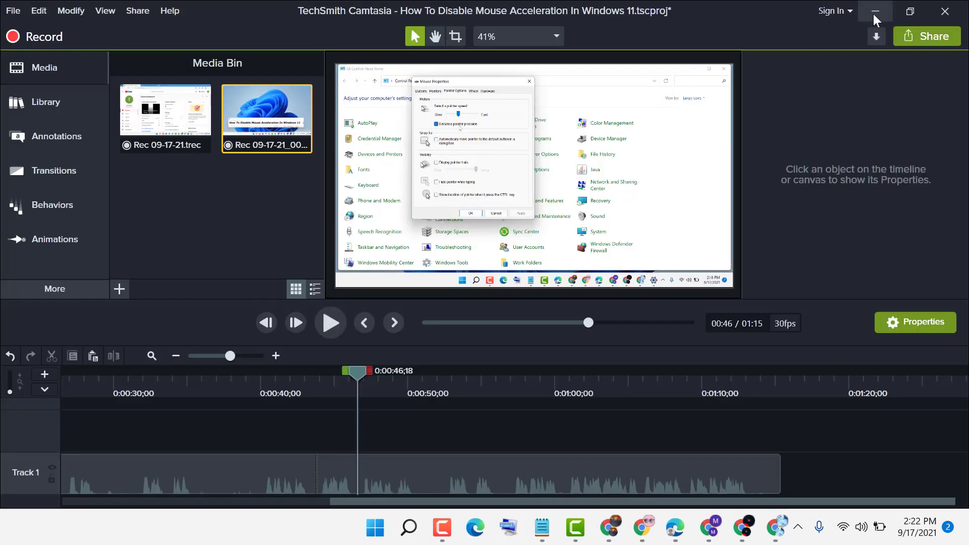
pyautogui.click(876, 12)
pyautogui.click(547, 535)
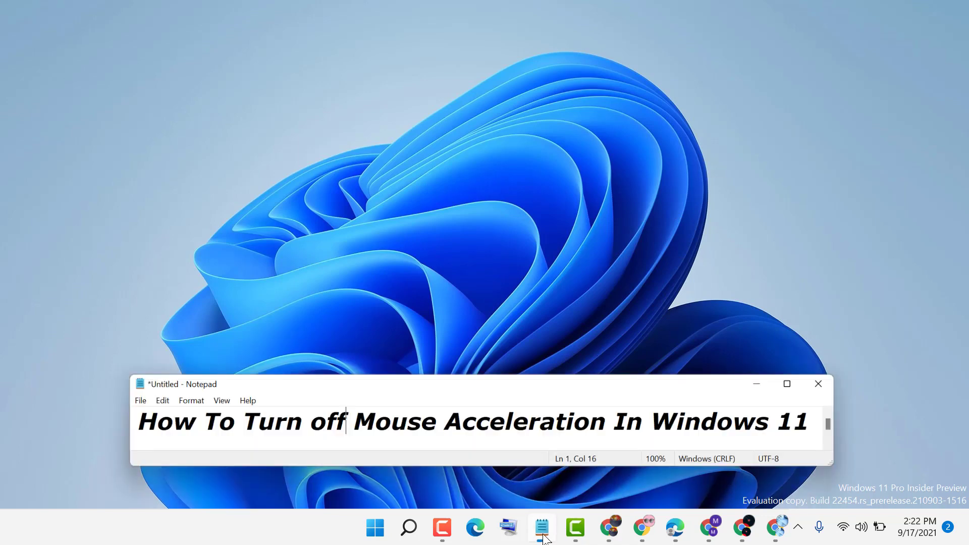